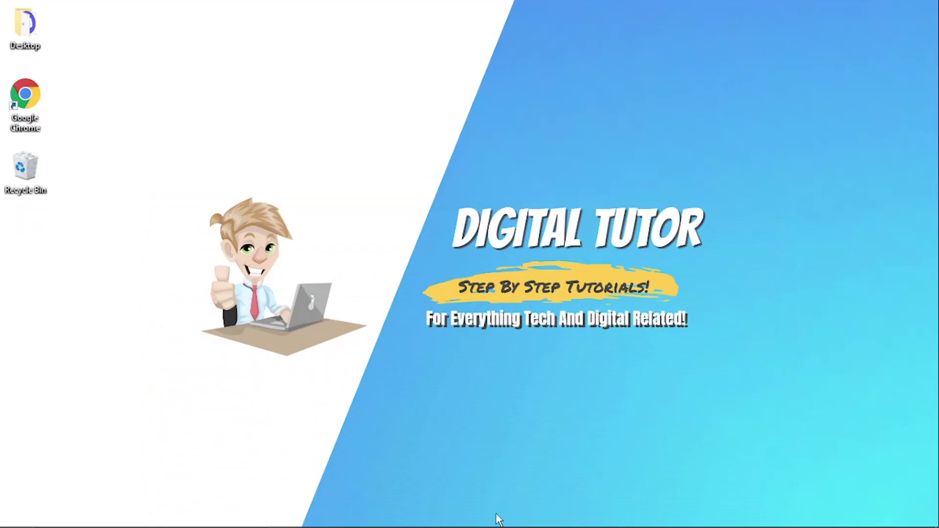
- Launch Google Chrome from the taskbar so the Google home page appears
mouse_move(496, 523)
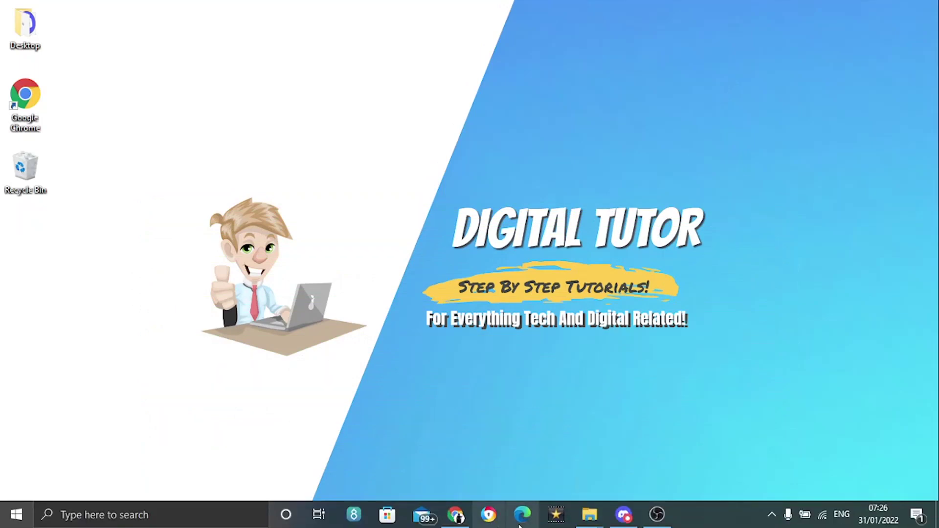
left_click(457, 518)
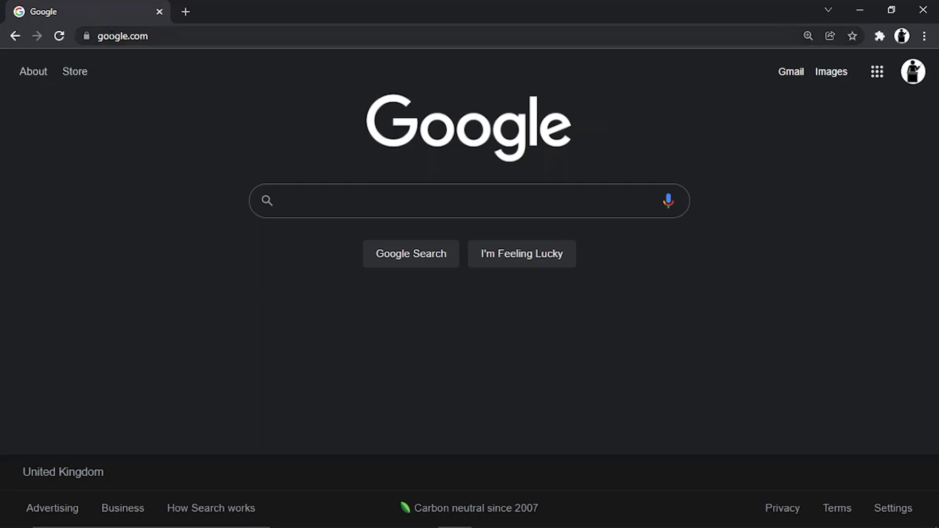
- Load xbox.com in the Chrome address bar
left_click(111, 37)
type("xbox")
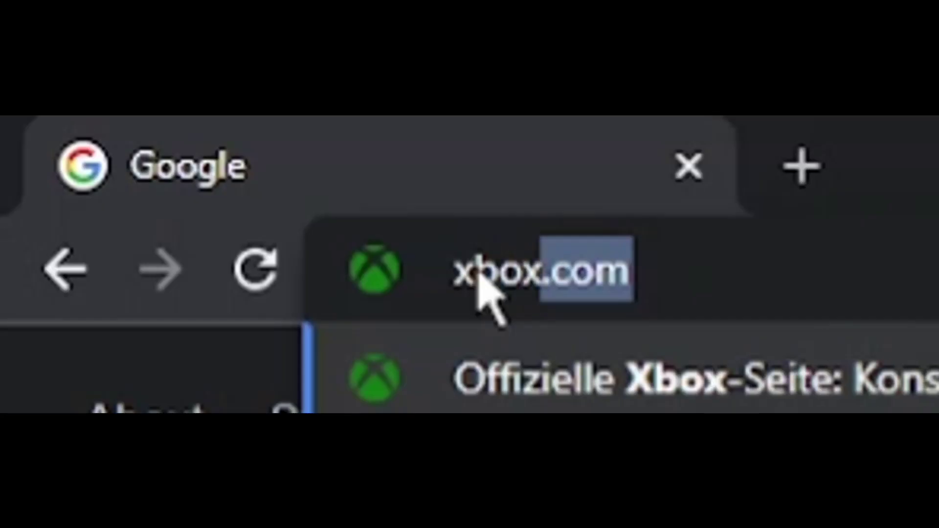
type(".com")
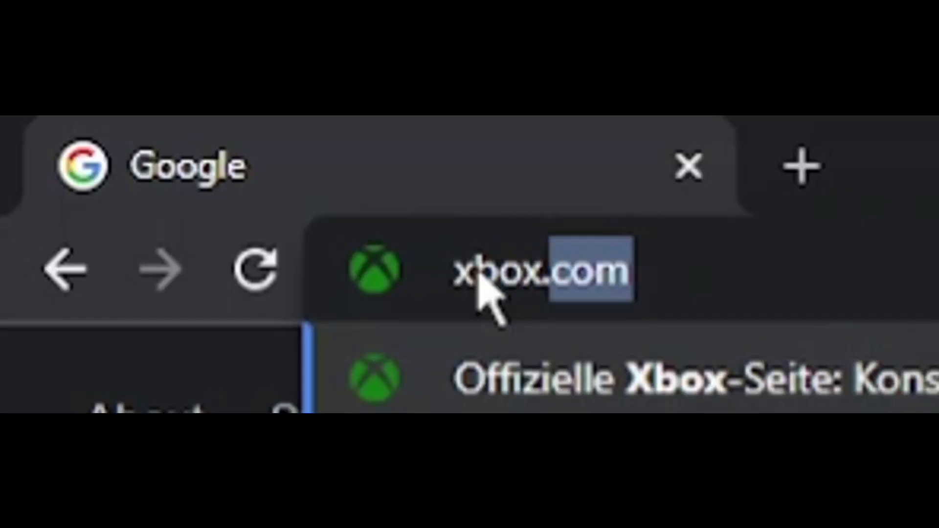
key("Return")
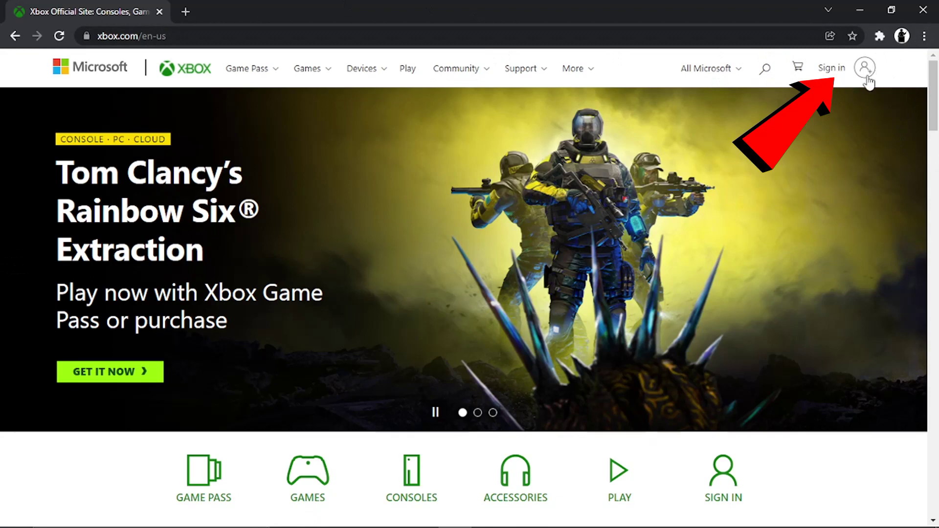
- Sign in with the Microsoft account's e-mail and password, choosing Yes to stay signed in
left_click(865, 67)
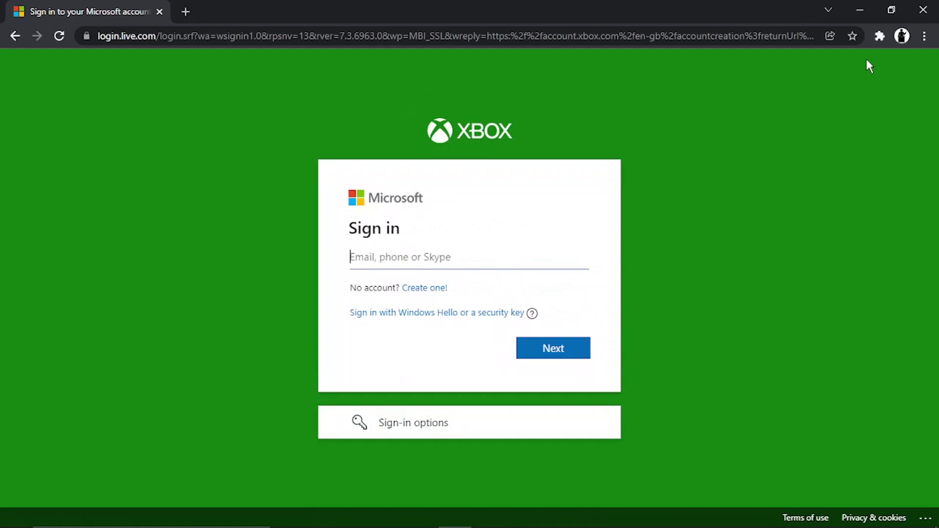
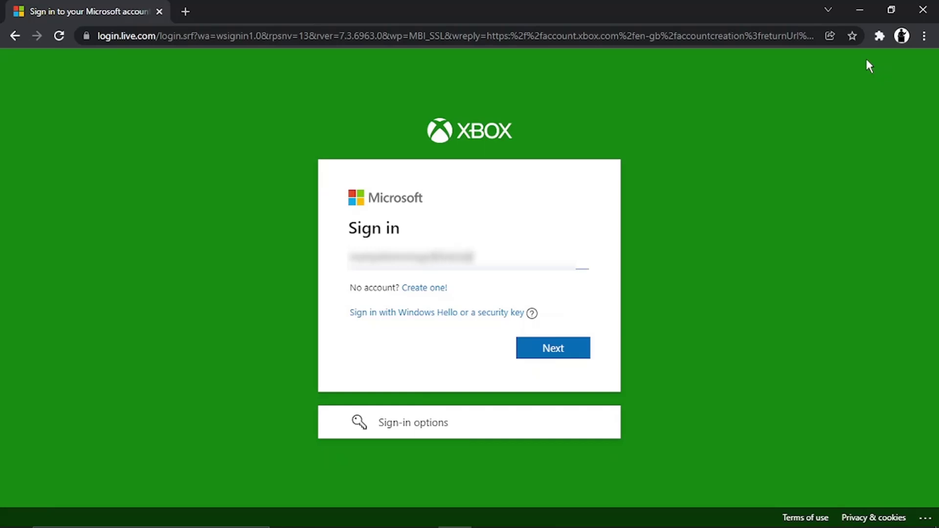
key("Return")
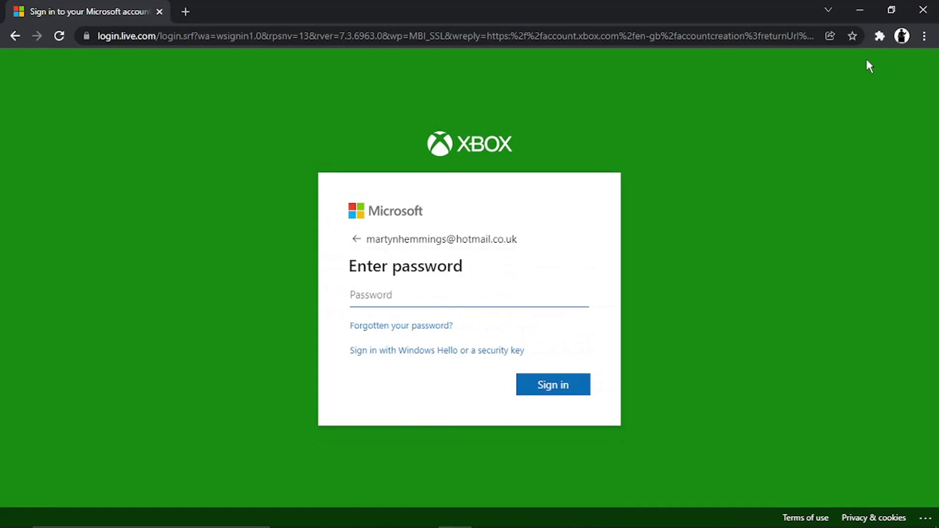
type("•••••••••")
key("Return")
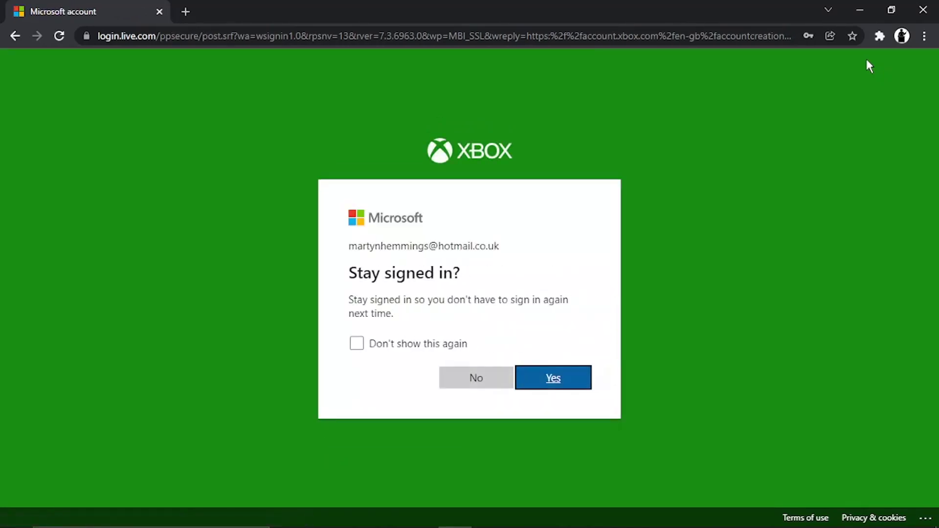
left_click(548, 379)
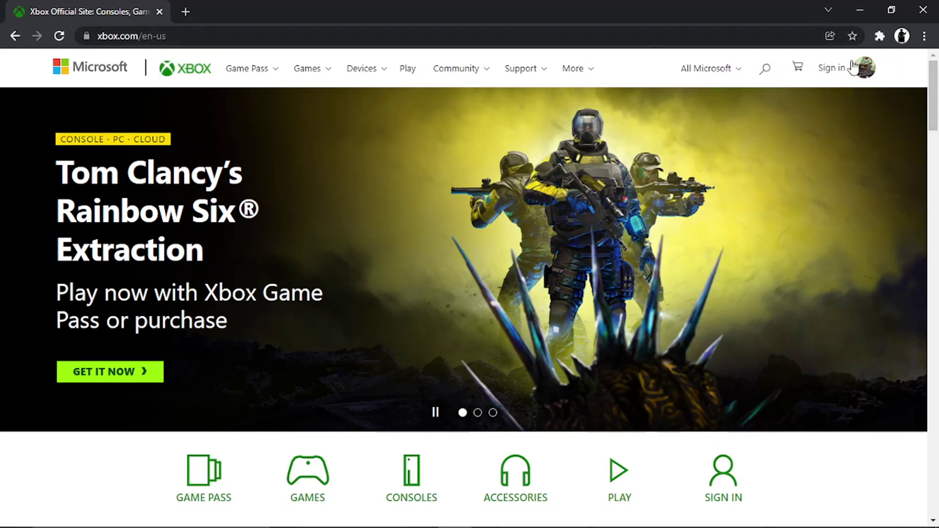
- Open My Microsoft account from the profile avatar's dropdown
left_click(872, 70)
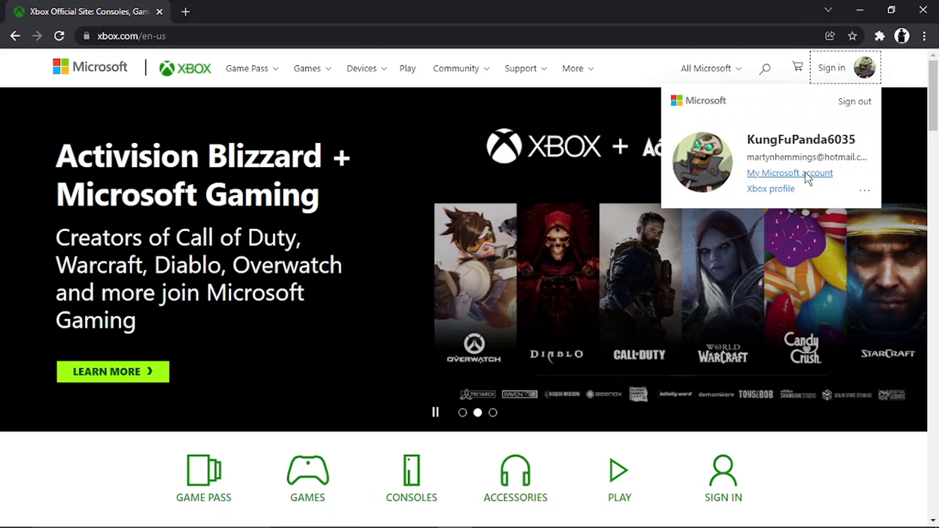
left_click(805, 176)
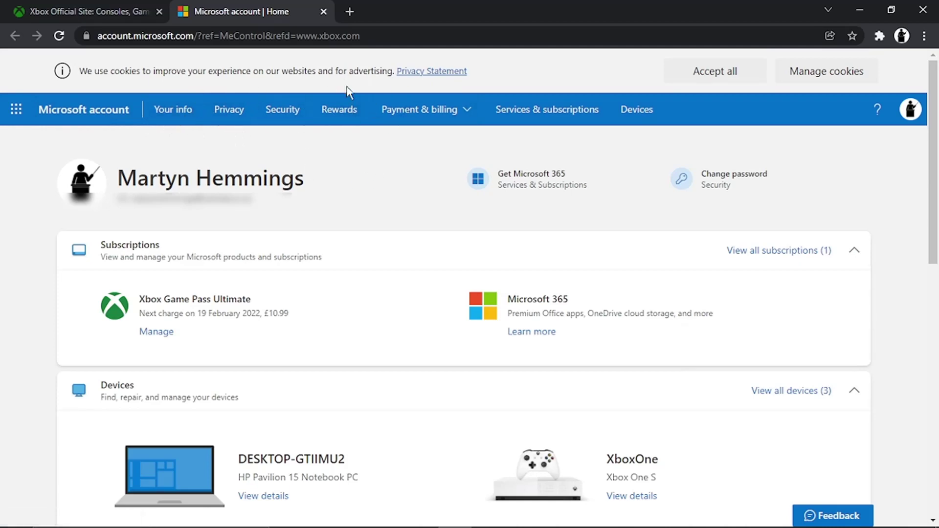
- Open the Your info page and scroll down to its Account info section
left_click(173, 110)
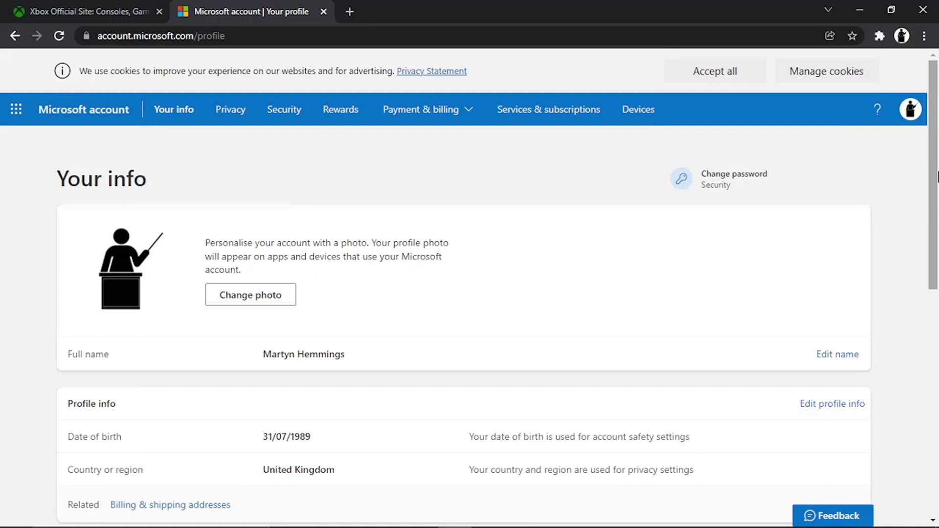
left_click_drag(936, 177, 935, 294)
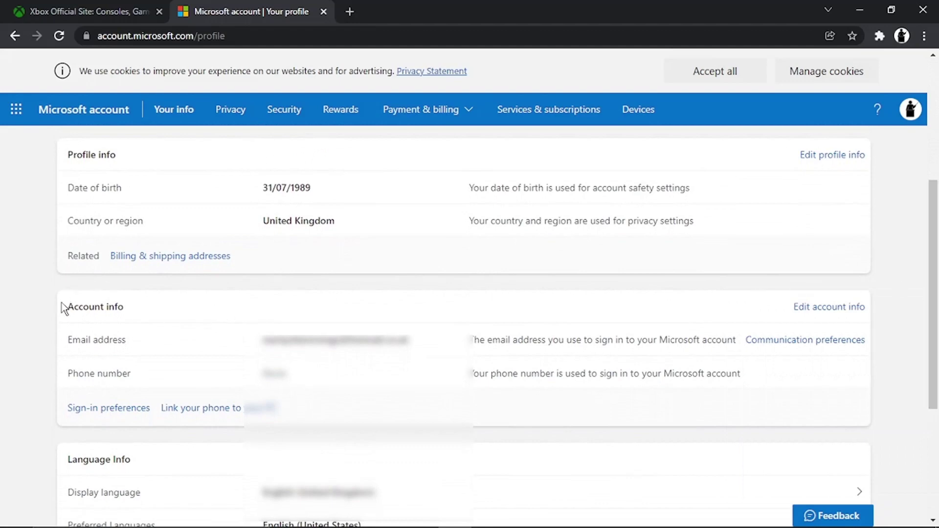
left_click_drag(60, 306, 241, 409)
left_click(209, 337)
- Verify identity by text message using the phone's last four digits and the received code
left_click(816, 311)
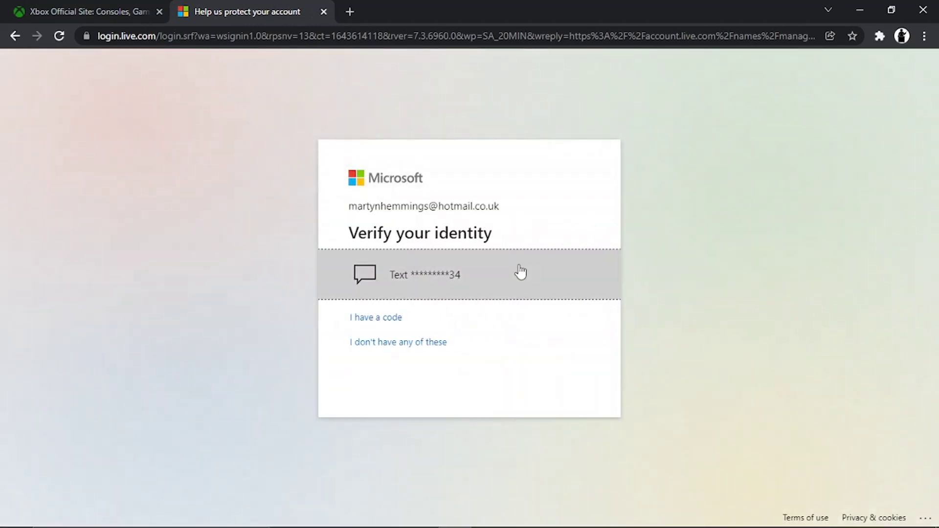
left_click(473, 275)
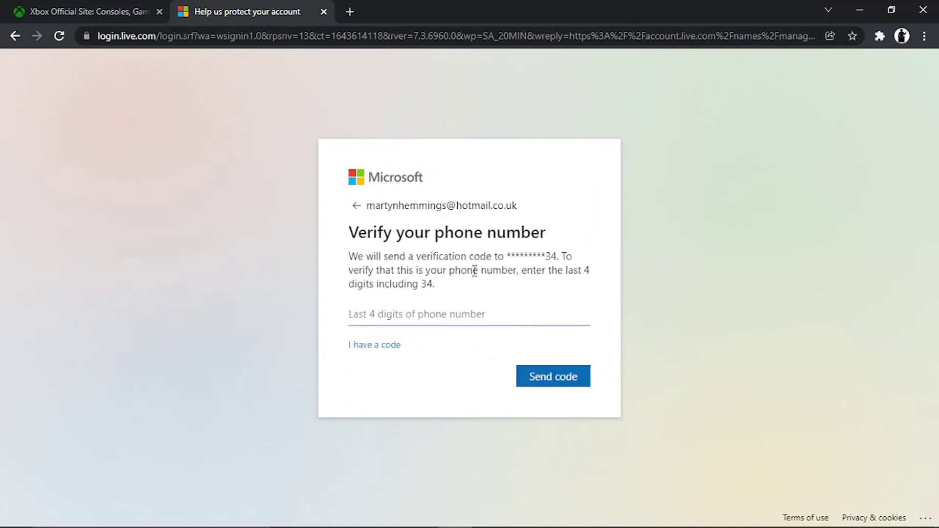
type("4534")
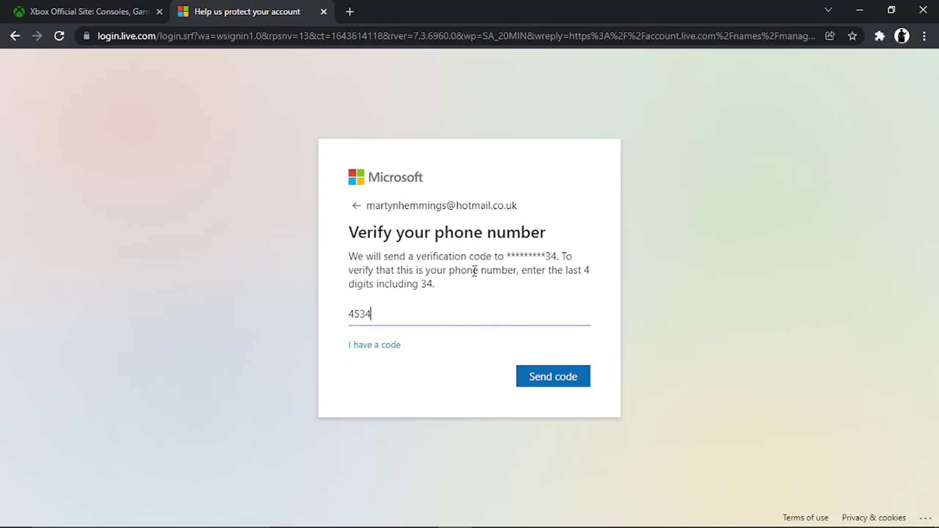
left_click(527, 385)
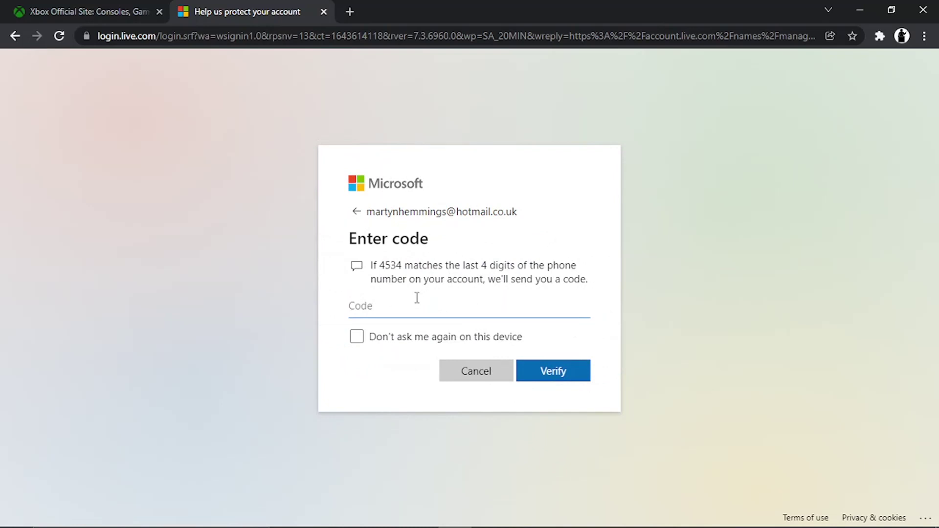
left_click(540, 366)
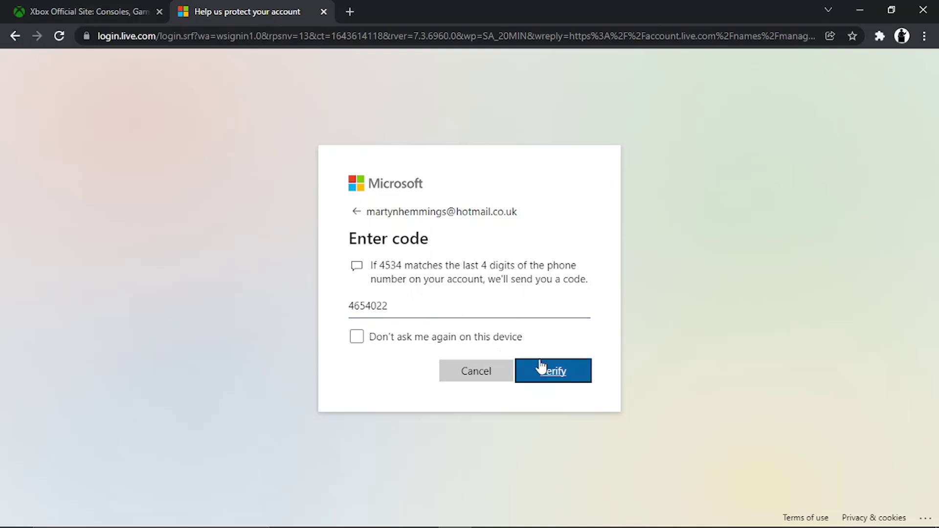
left_click(564, 385)
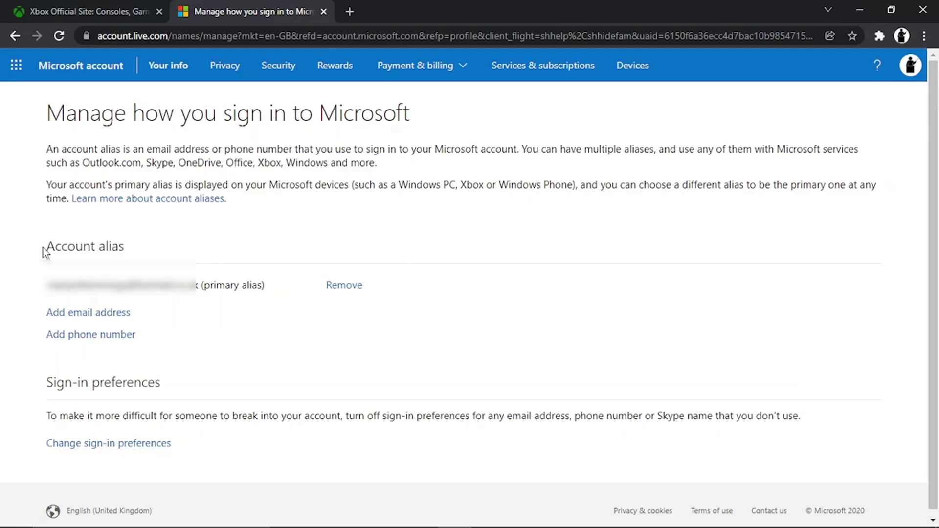
- Choose Add email address under the Account alias section
left_click_drag(43, 247, 132, 256)
left_click(132, 256)
left_click_drag(39, 293, 213, 302)
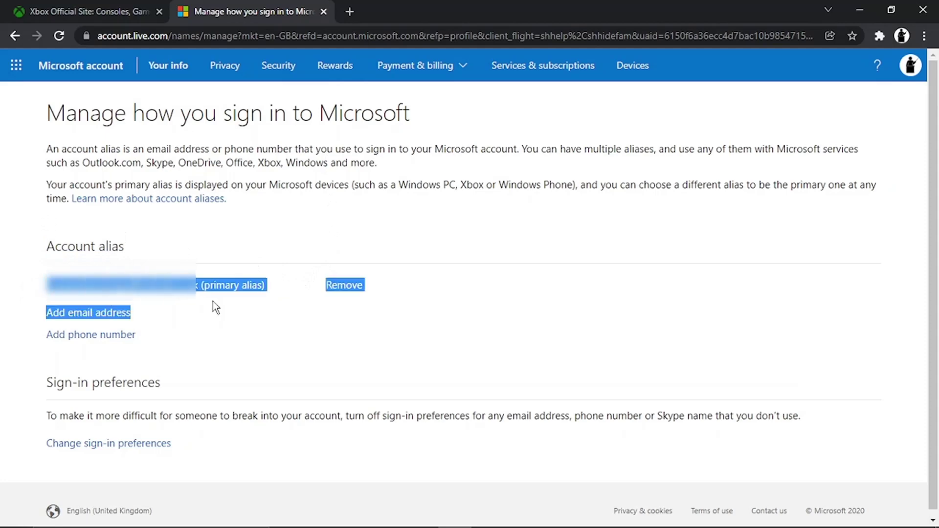
left_click(213, 302)
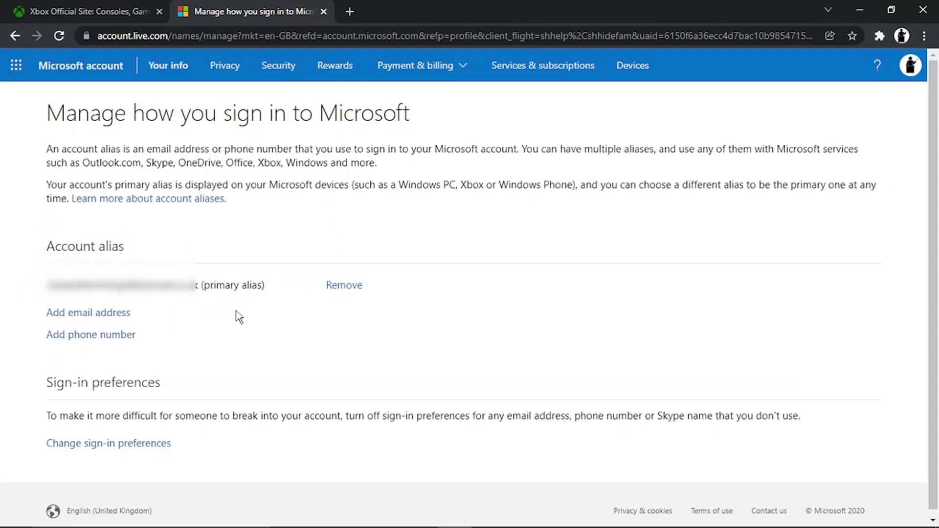
left_click(124, 317)
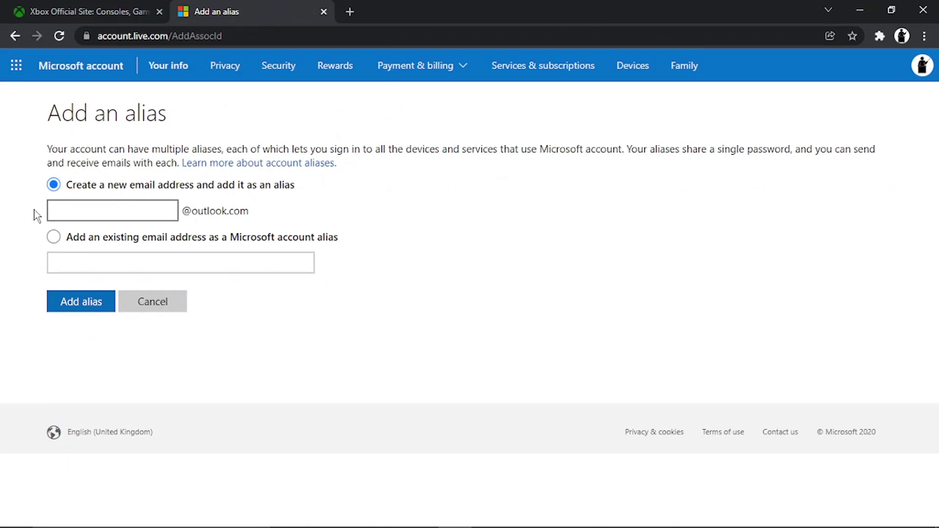
- Select 'Add an existing email address', enter the Gmail address, and submit it with Add alias
left_click(57, 239)
left_click(99, 260)
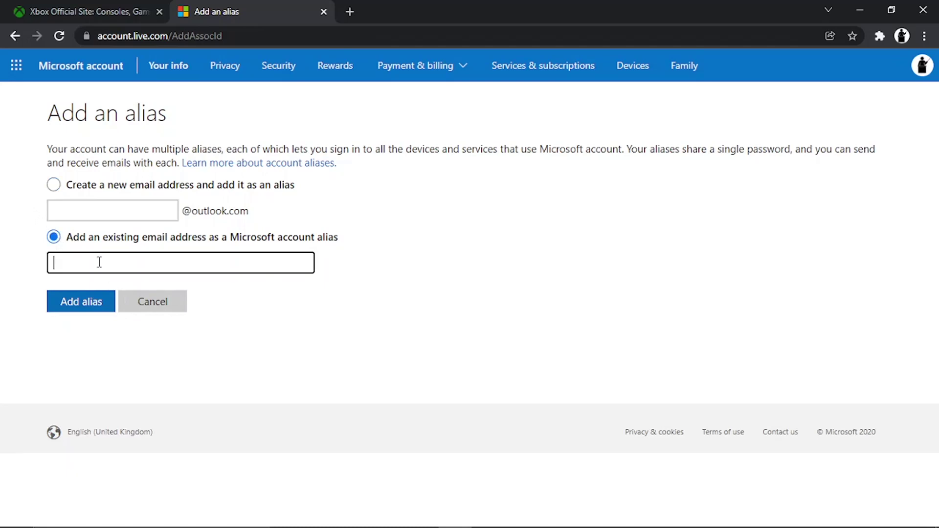
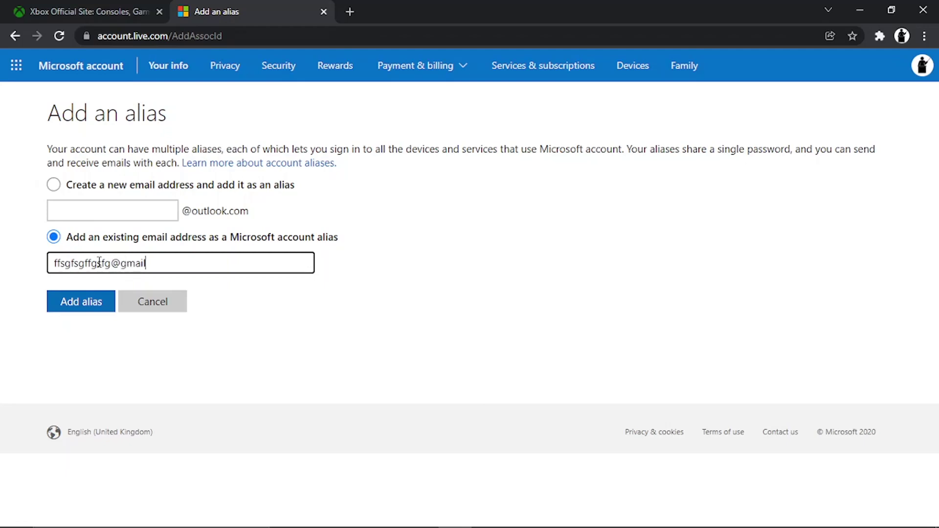
left_click(88, 302)
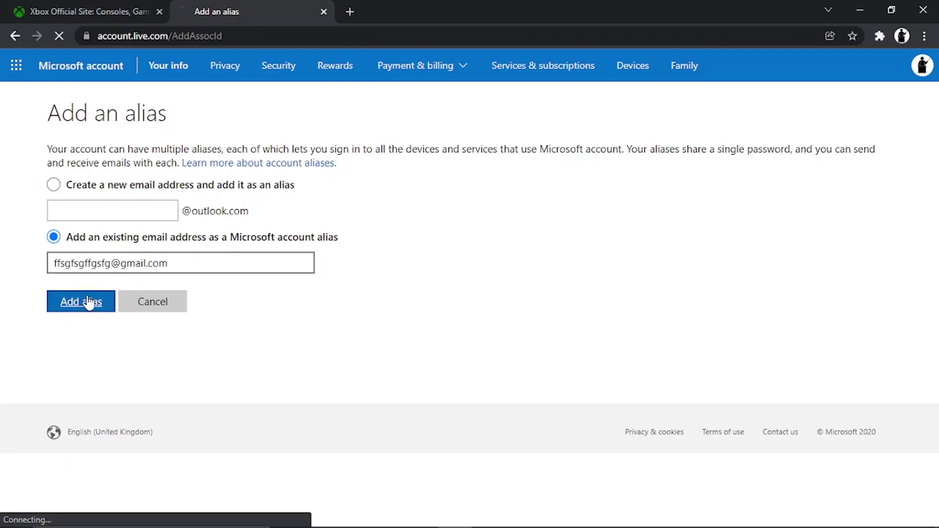